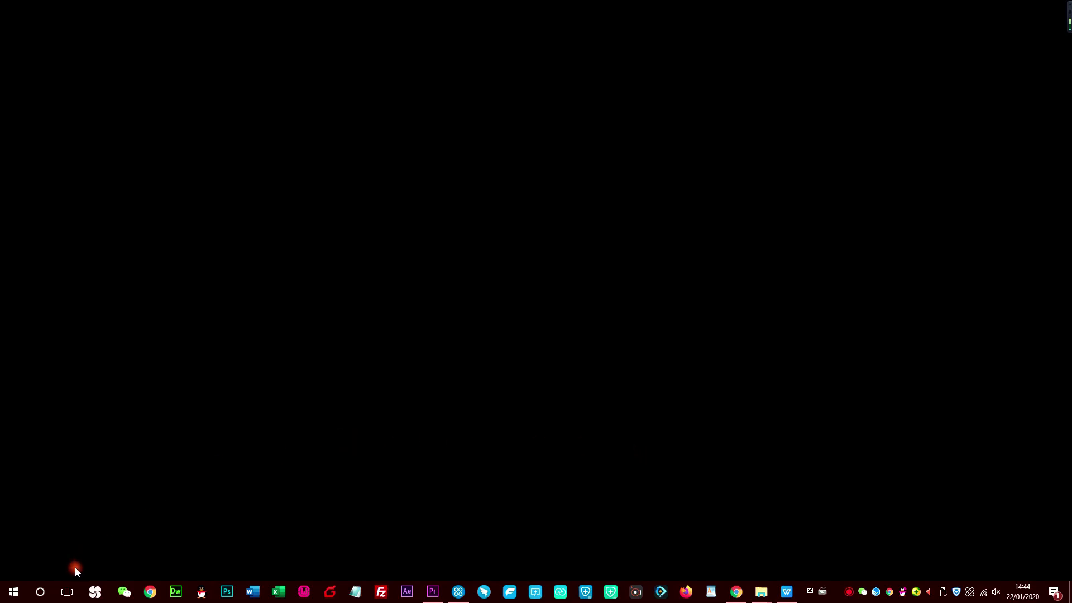
# Open This PC from the Start menu and go into the Desktop folder.
pyautogui.click(13, 590)
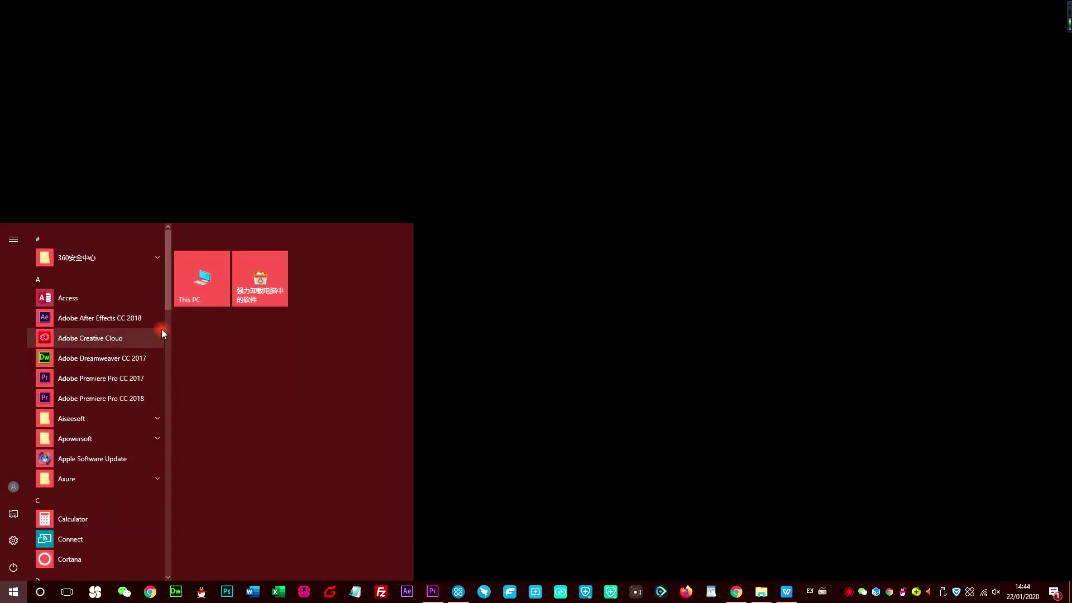
pyautogui.click(199, 273)
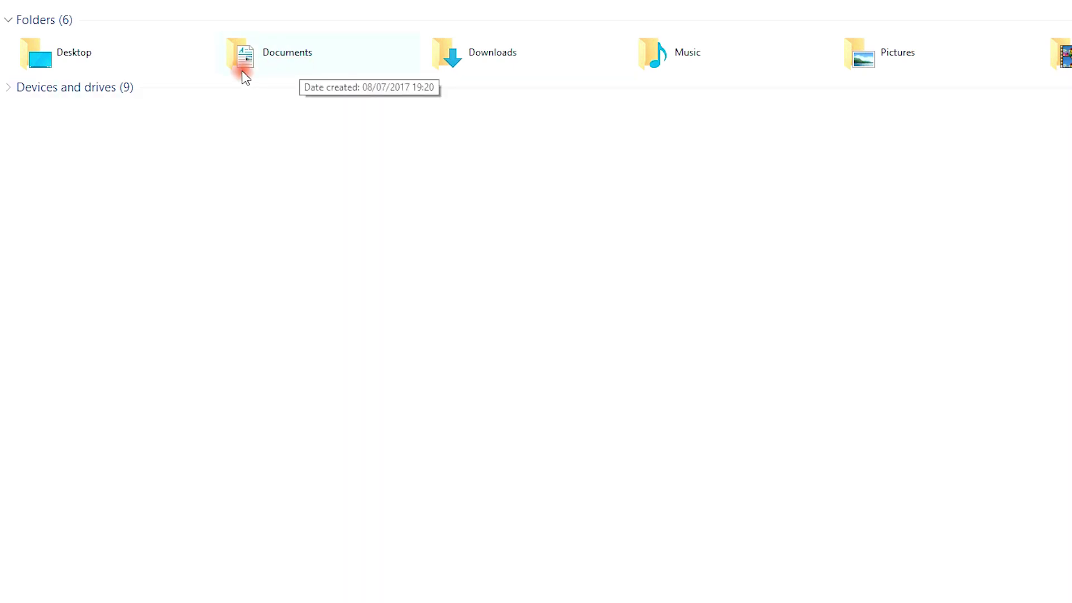
pyautogui.click(88, 67)
pyautogui.doubleClick(89, 68)
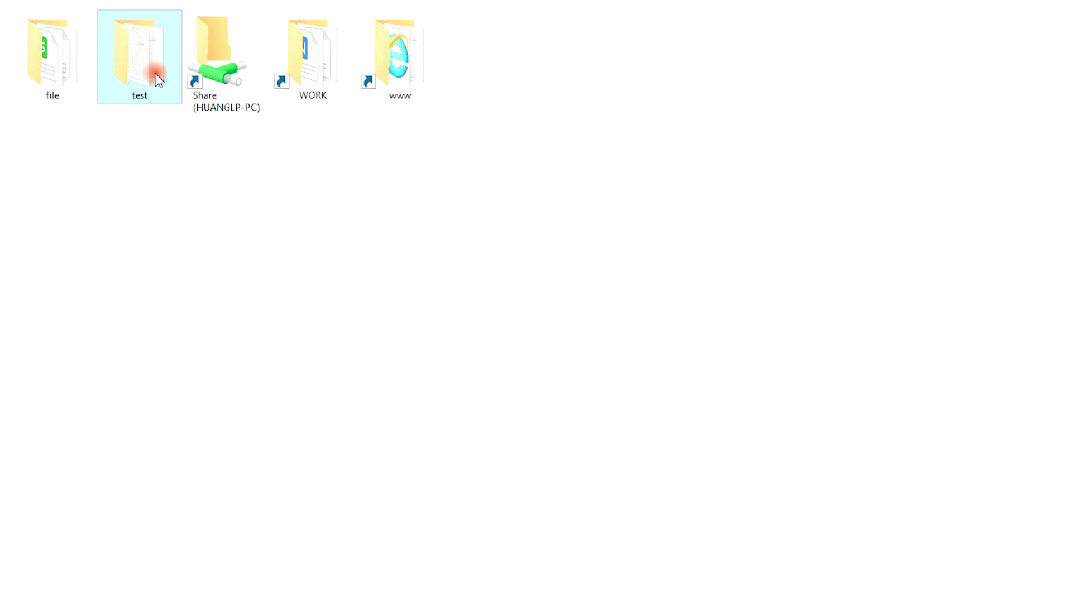
# Check the test folder for previous versions, finding none available.
pyautogui.rightClick(157, 78)
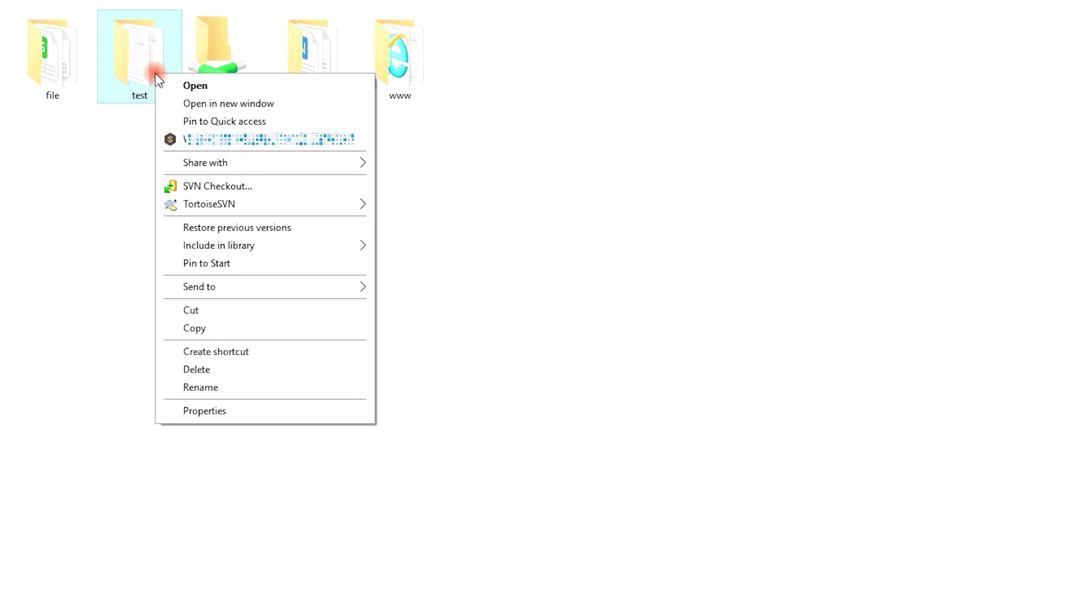
pyautogui.click(240, 228)
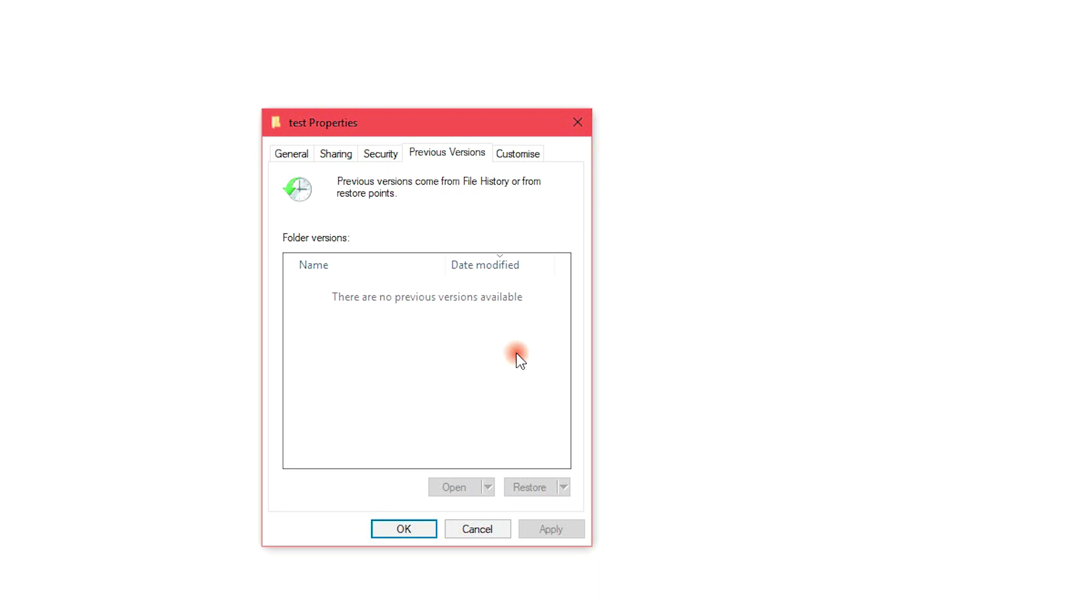
# Close the test folder's Properties and select the 20190905 - Copy (3).txt file.
pyautogui.click(468, 530)
pyautogui.click(156, 148)
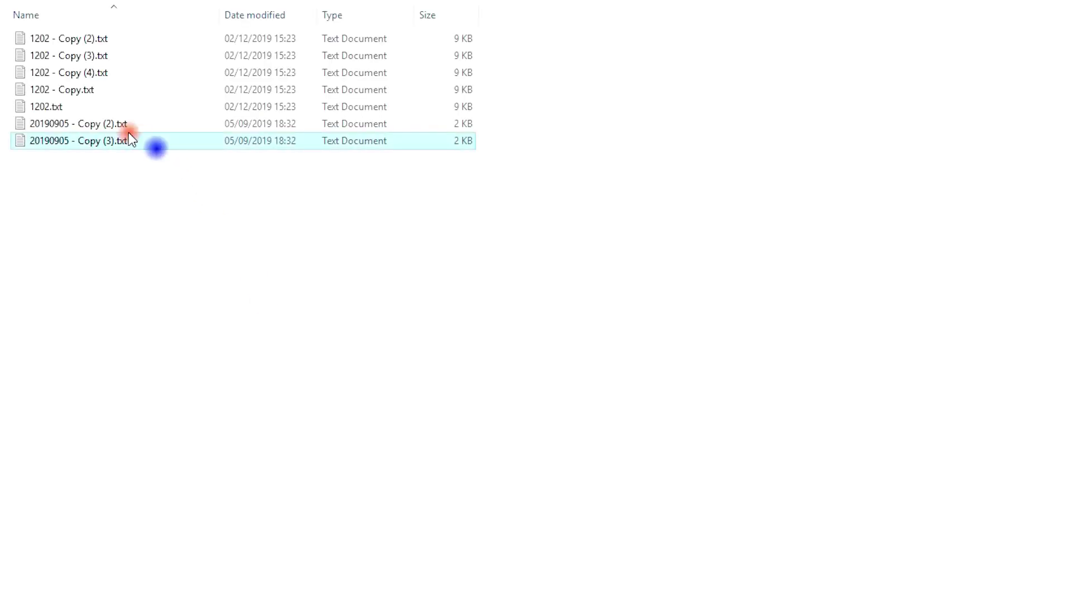
pyautogui.moveTo(269, 134); pyautogui.dragTo(294, 275)
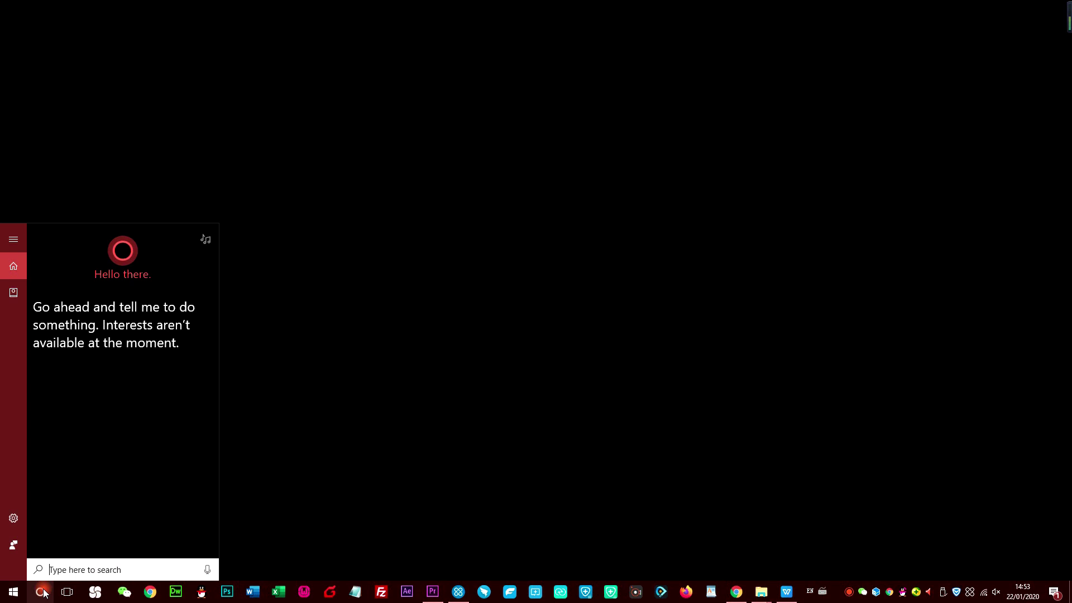
# Search '.tmp', open the FileRecv folder holding register-network-error.tmp, and drag that file.
pyautogui.write('.tmp')
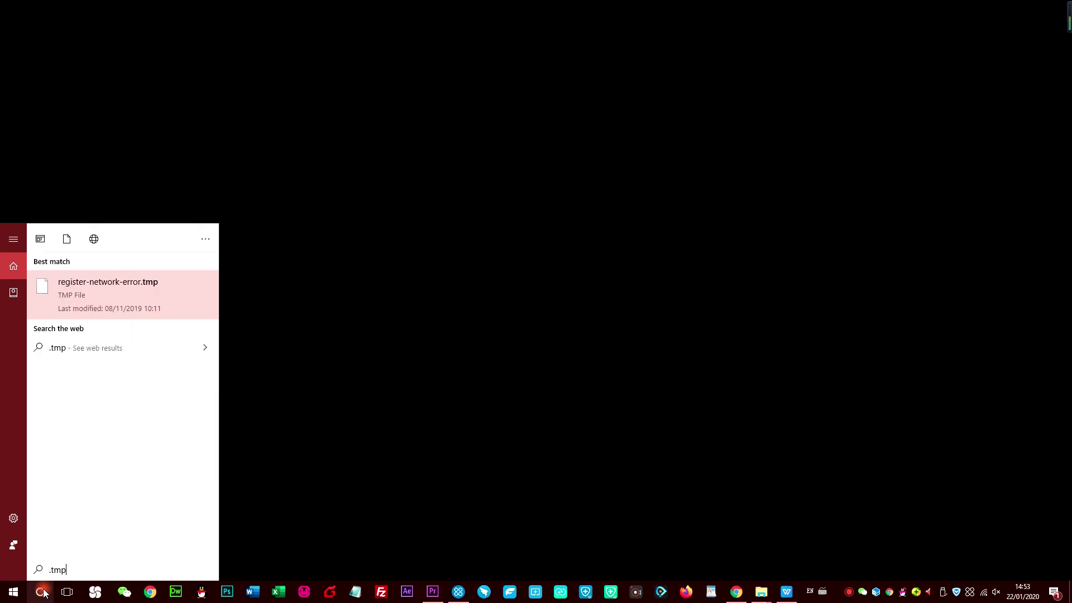
pyautogui.rightClick(102, 291)
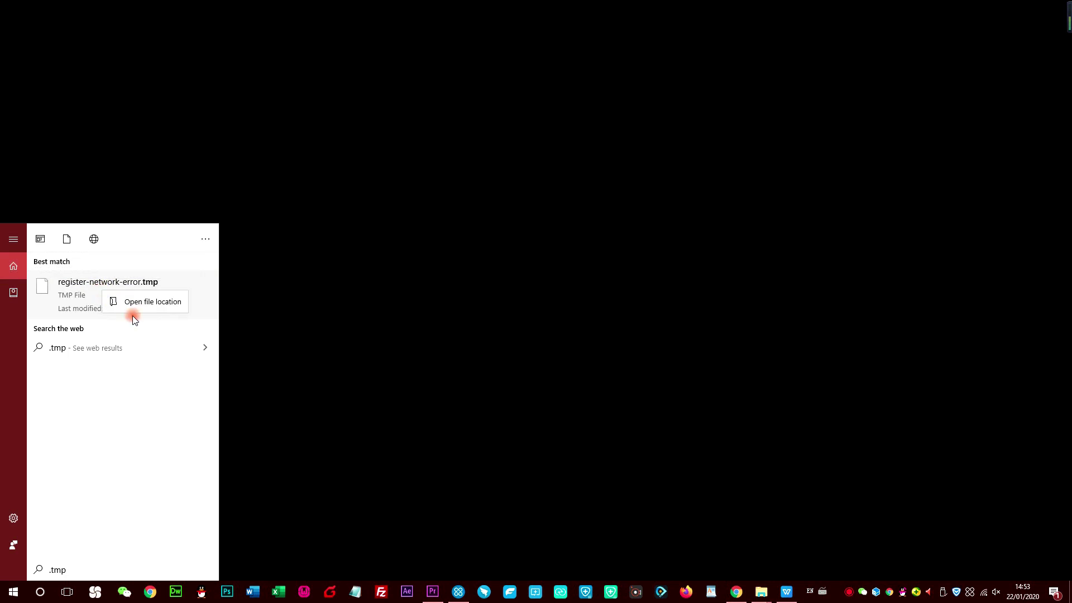
pyautogui.click(136, 303)
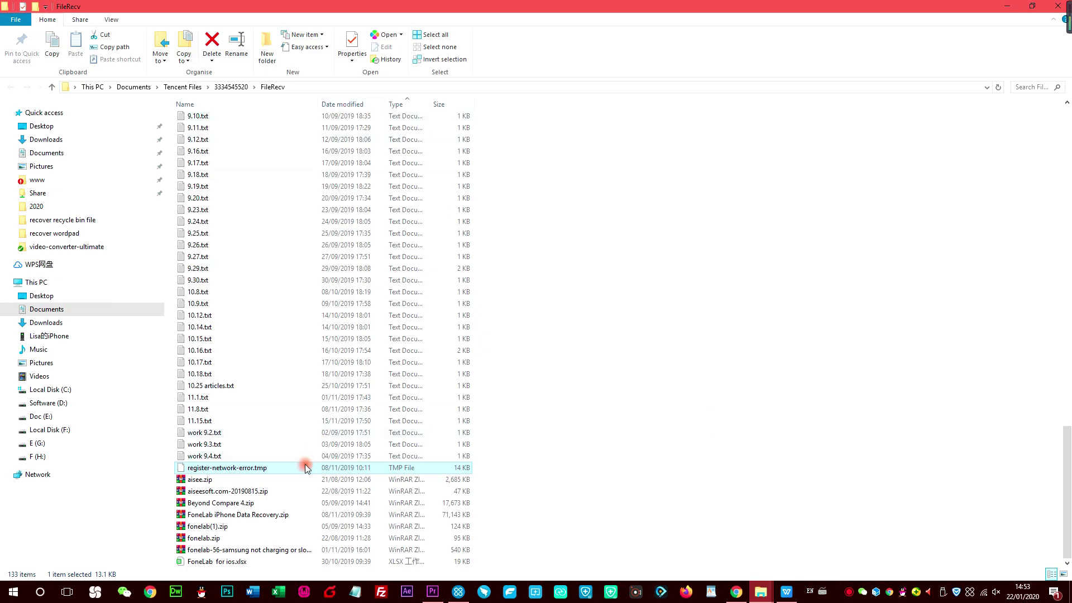
pyautogui.moveTo(304, 468)
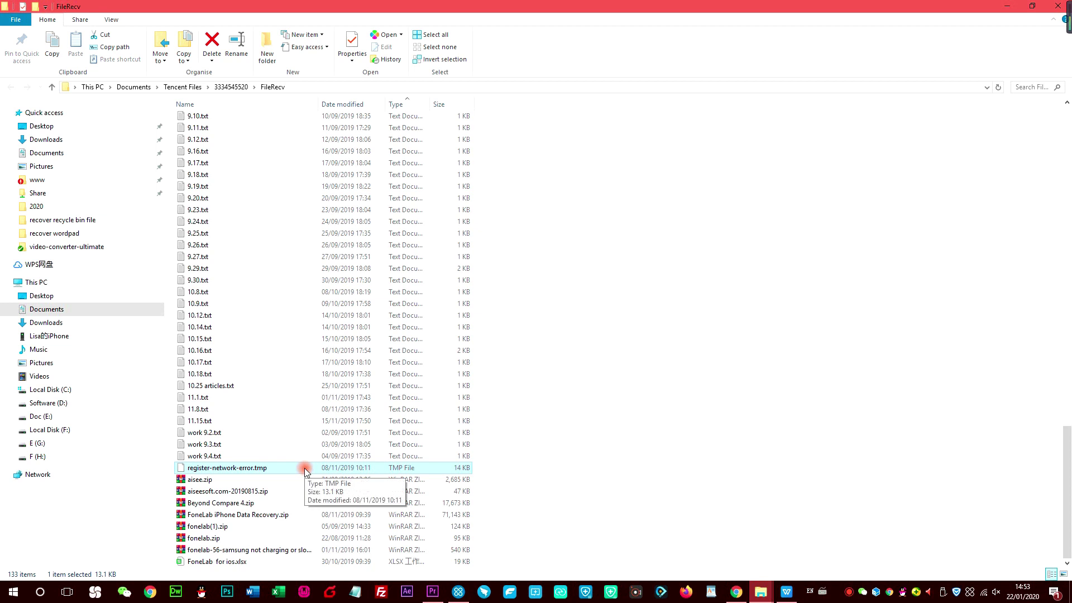
pyautogui.moveTo(304, 468); pyautogui.dragTo(508, 448)
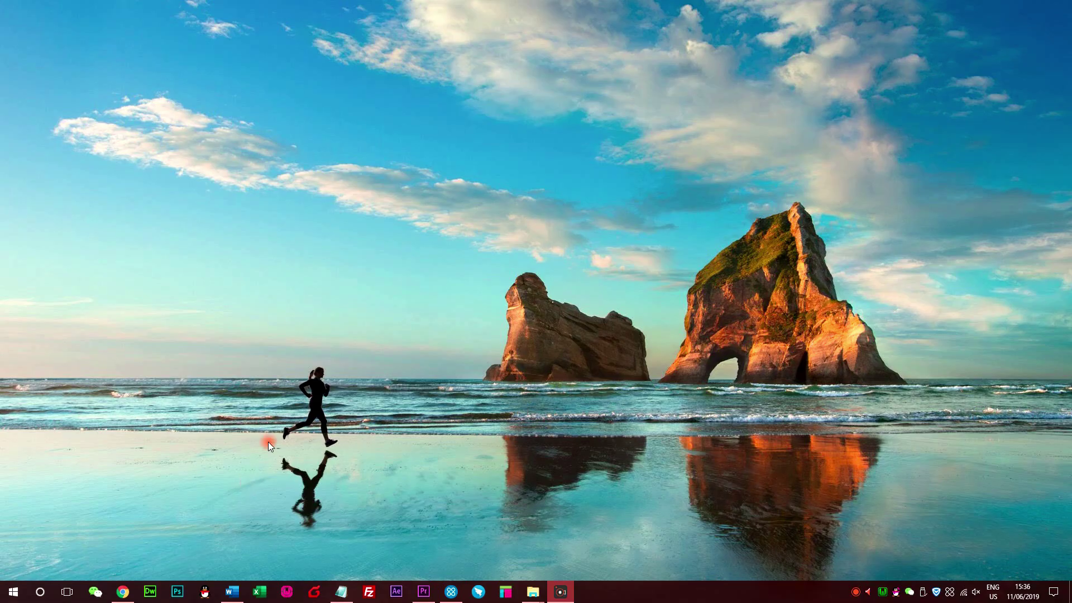
# Launch Disk Management through a diskmgmt.msc search.
pyautogui.click(39, 593)
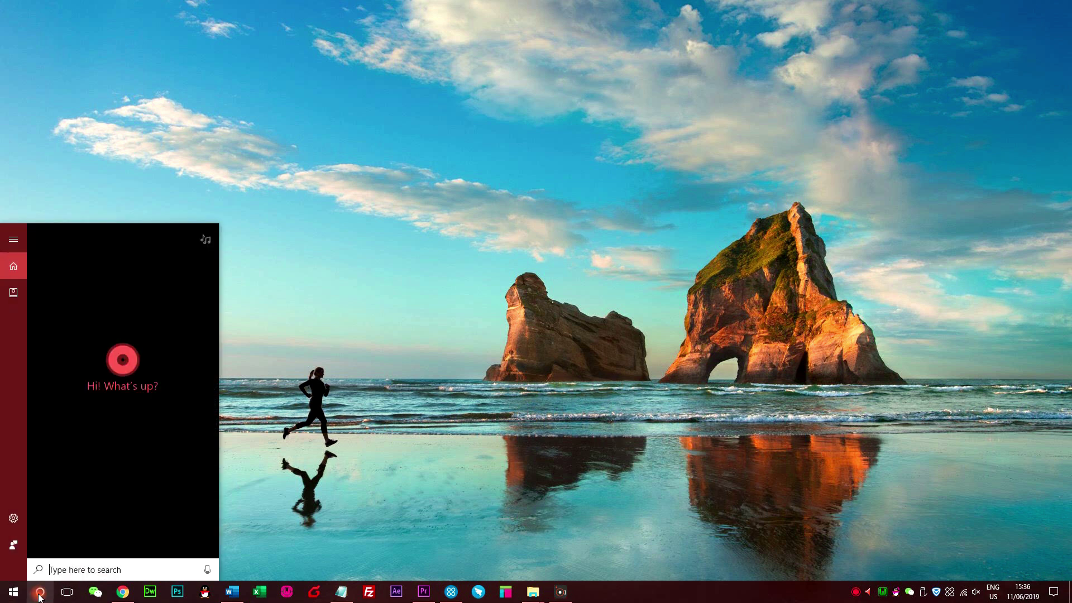
pyautogui.write('diskmgmt.msc')
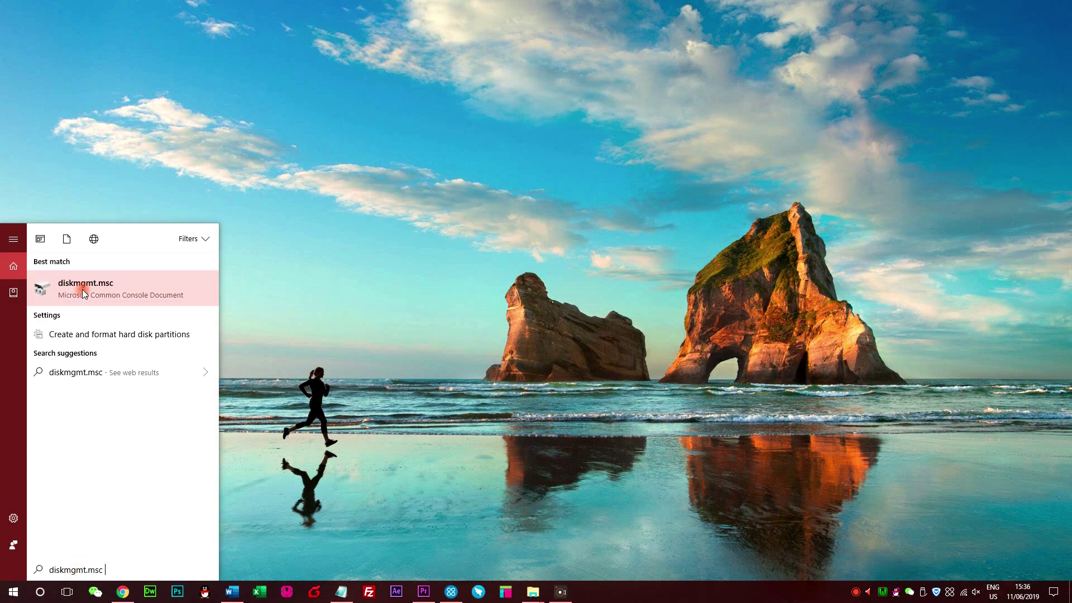
pyautogui.click(82, 284)
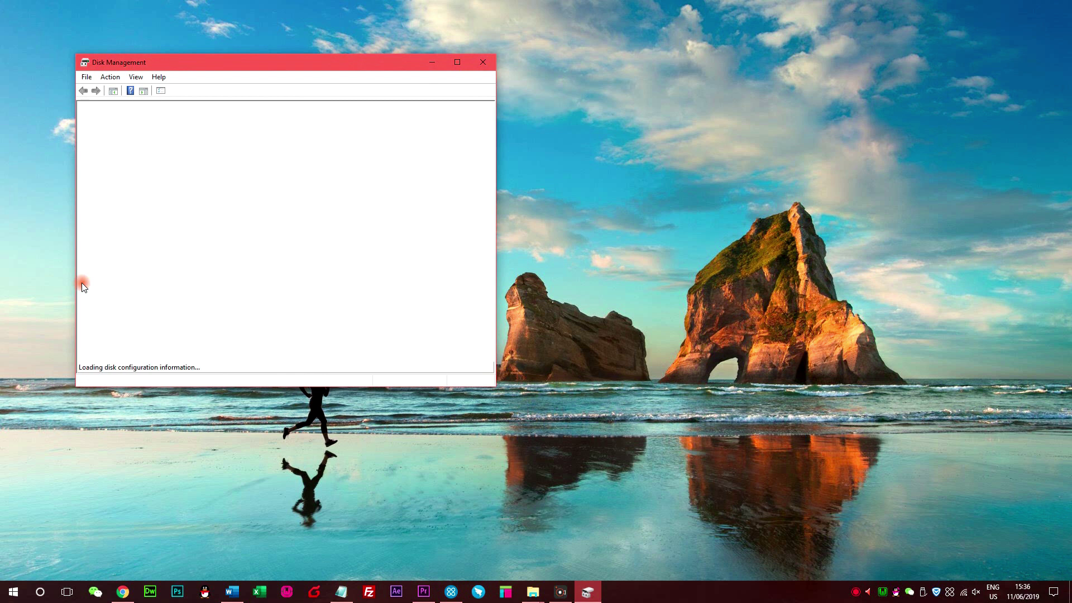
# Start Attach VHD and browse Local Disk (C:) and Software (D:) without choosing a file.
pyautogui.hotkey('alt', 'a')
pyautogui.press('Down')
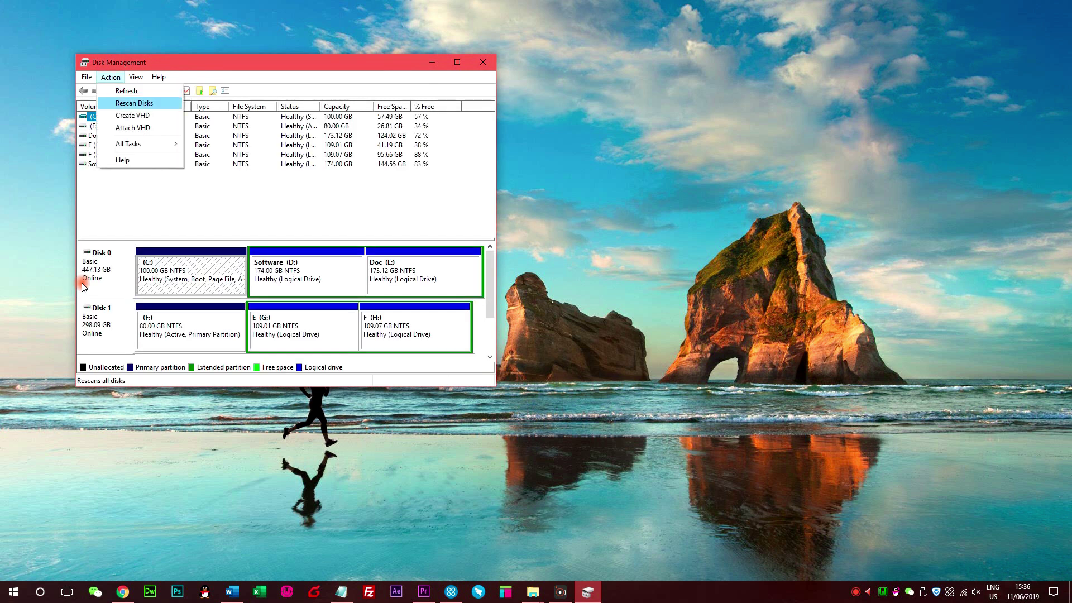
pyautogui.press('Down')
pyautogui.press('Down')
pyautogui.press('Return')
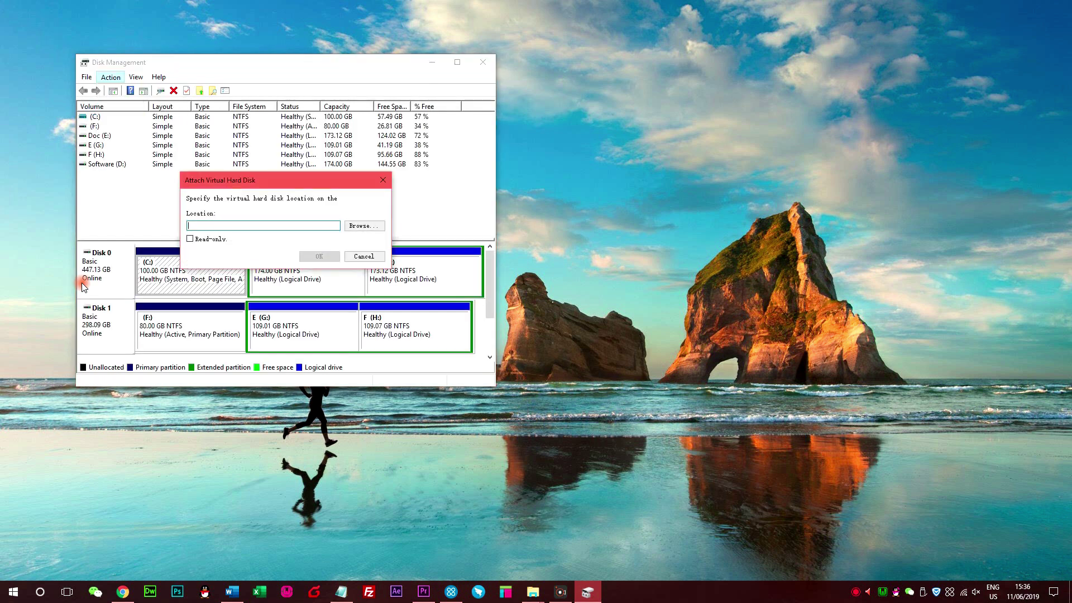
pyautogui.press('Tab')
pyautogui.press('Return')
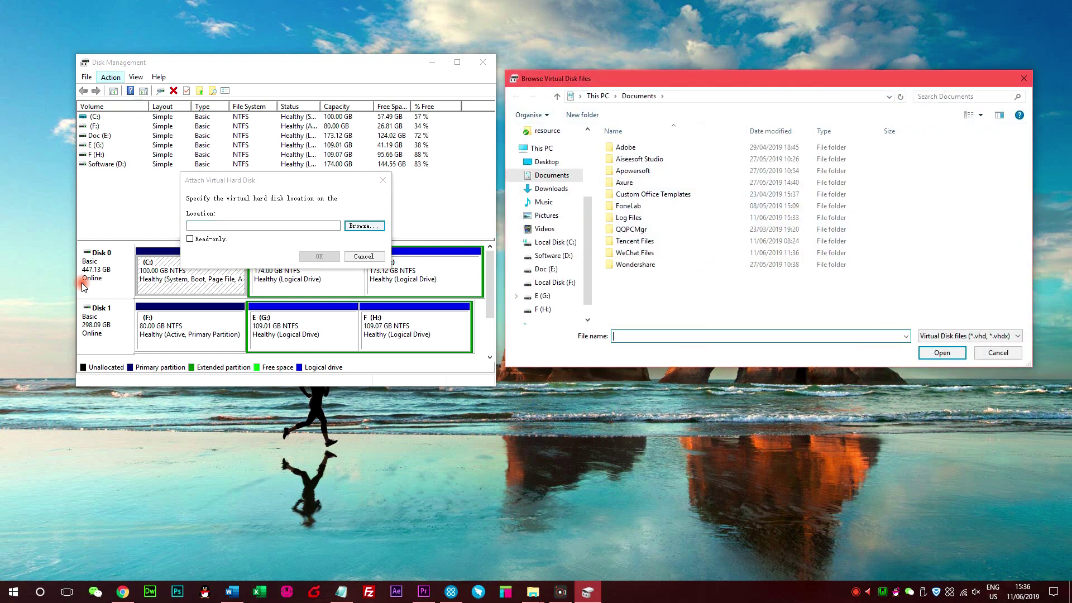
pyautogui.hotkey('shift', 'Tab')
pyautogui.hotkey('shift', 'Tab')
pyautogui.press('l')
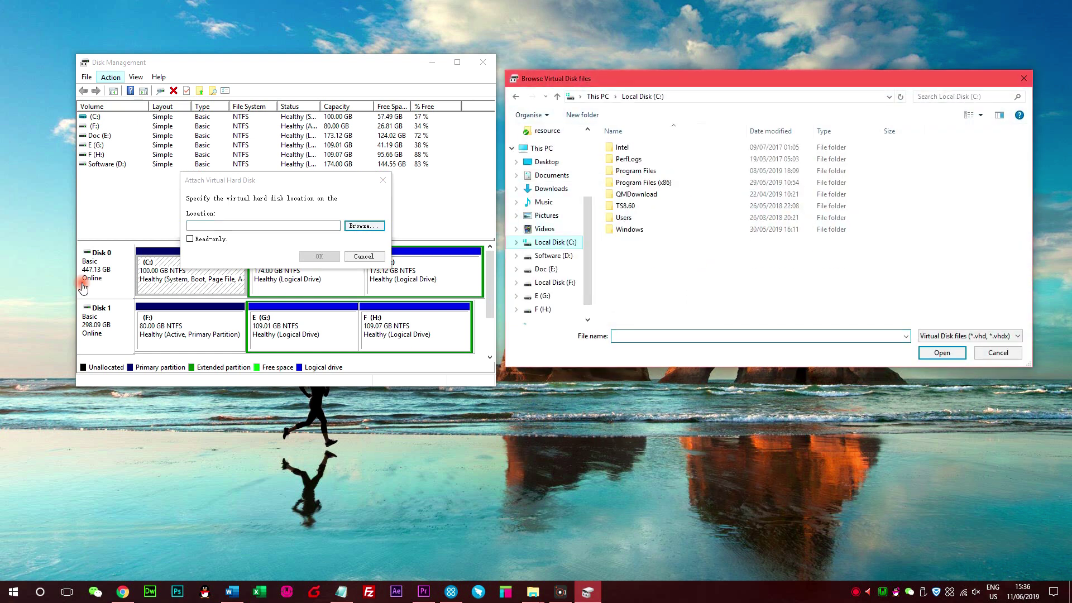
pyautogui.press('s')
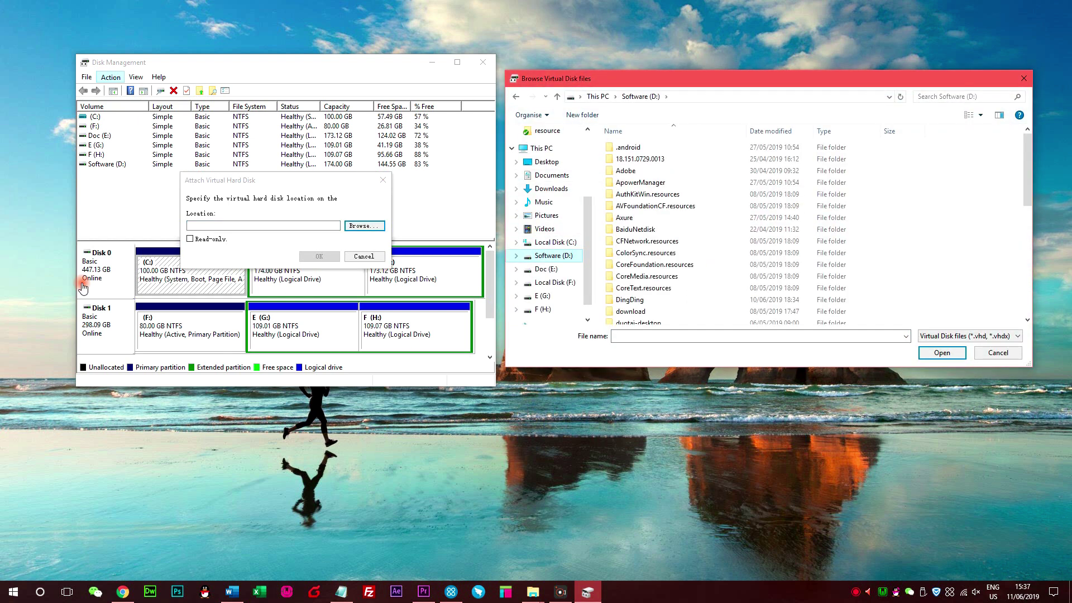
pyautogui.press('Escape')
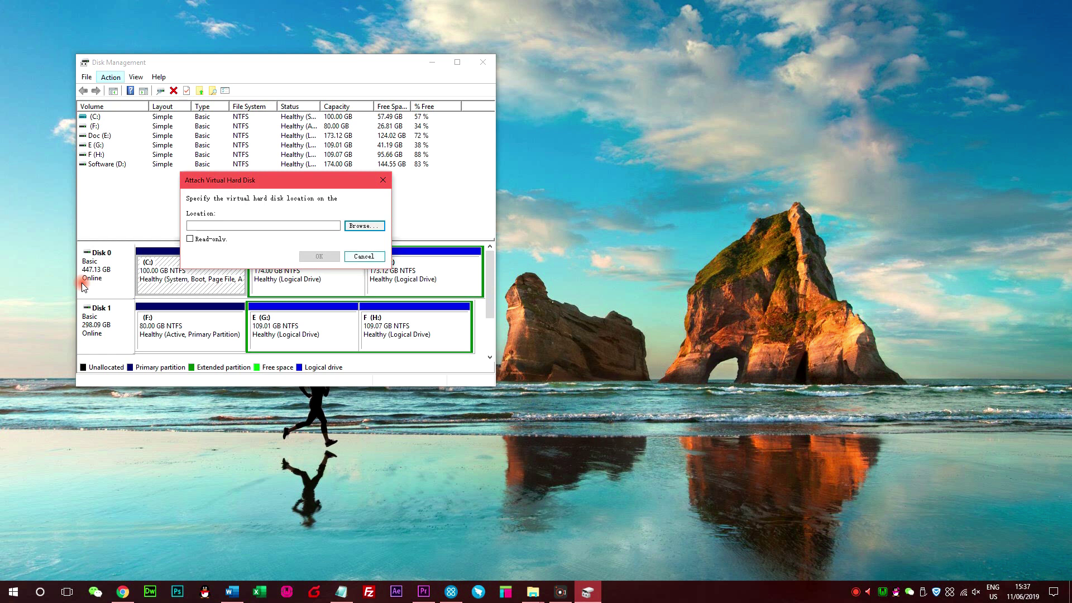
# Cancel Attach VHD, confirm volume F keeps drive letter H:, and open F (H:).
pyautogui.press('Escape')
pyautogui.press('Down')
pyautogui.press('Down')
pyautogui.press('Down')
pyautogui.press('Down')
pyautogui.hotkey('shift', 'F10')
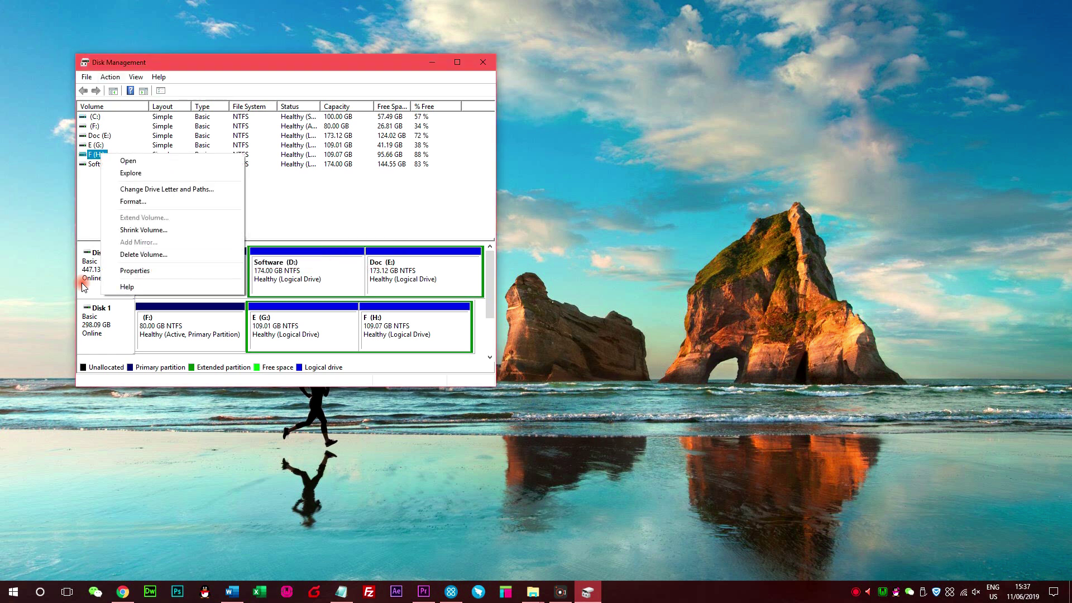
pyautogui.press('Down')
pyautogui.press('Down')
pyautogui.press('Down')
pyautogui.press('Return')
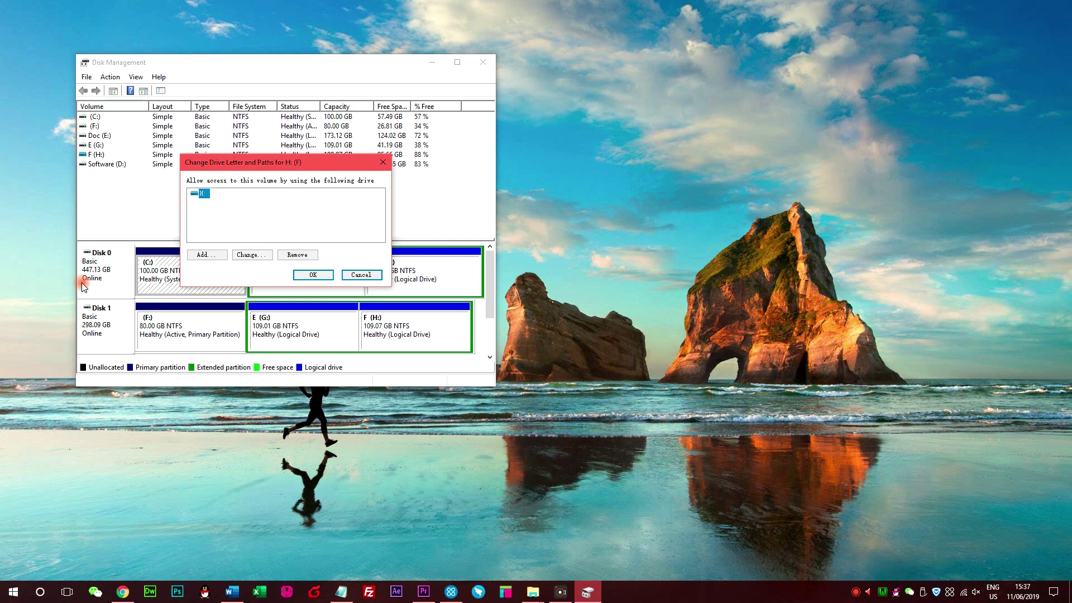
pyautogui.press('Tab')
pyautogui.press('Tab')
pyautogui.press('Tab')
pyautogui.press('Return')
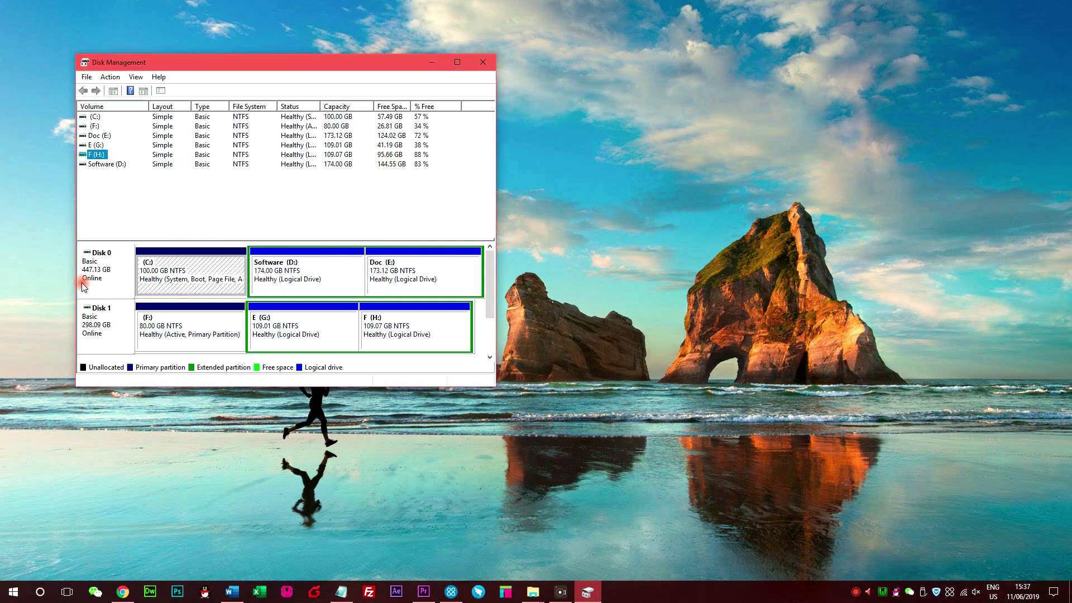
pyautogui.hotkey('shift', 'F10')
pyautogui.press('Return')
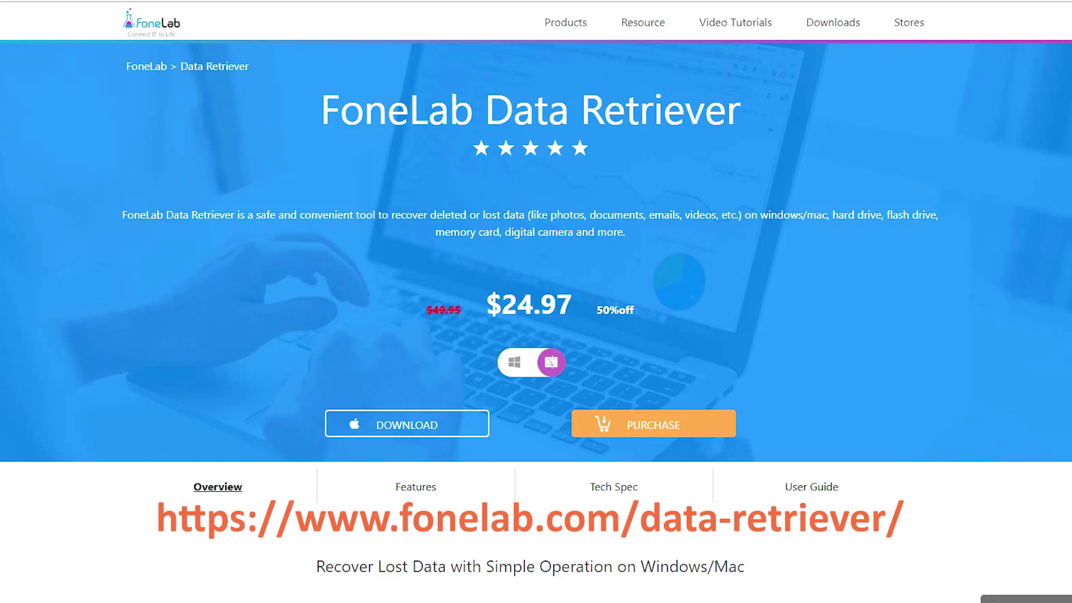
# Download the Windows version of Data Retriever and run its setup in English.
pyautogui.click(514, 362)
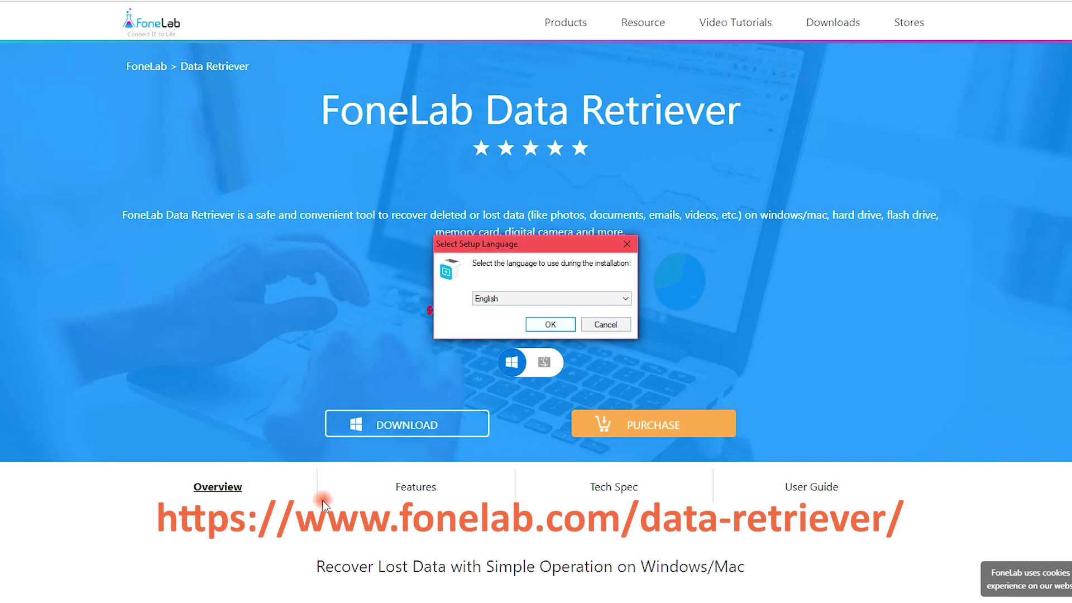
pyautogui.press('Return')
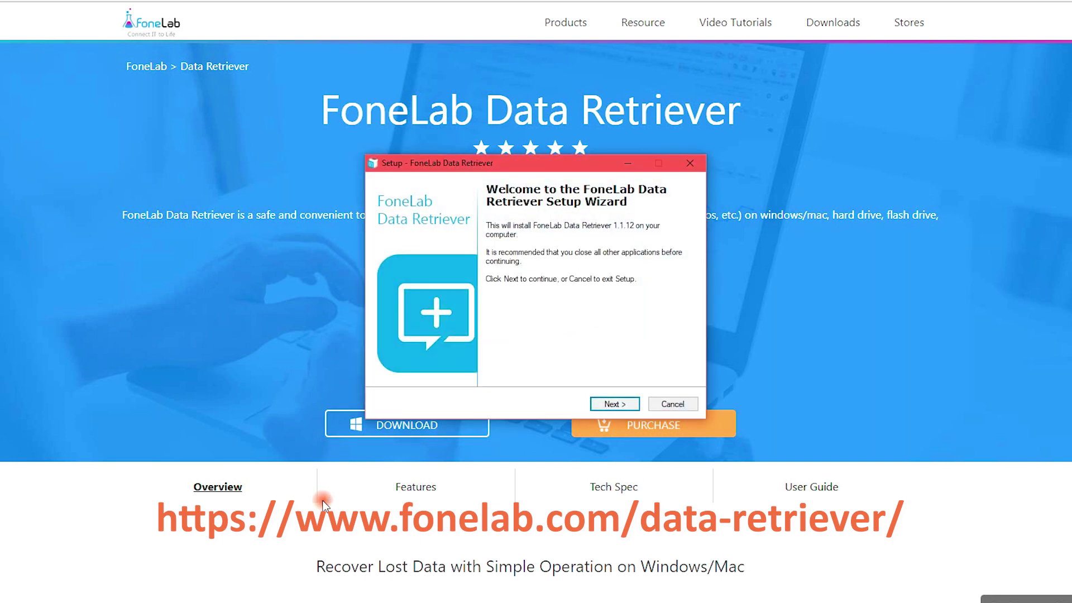
pyautogui.press('Escape')
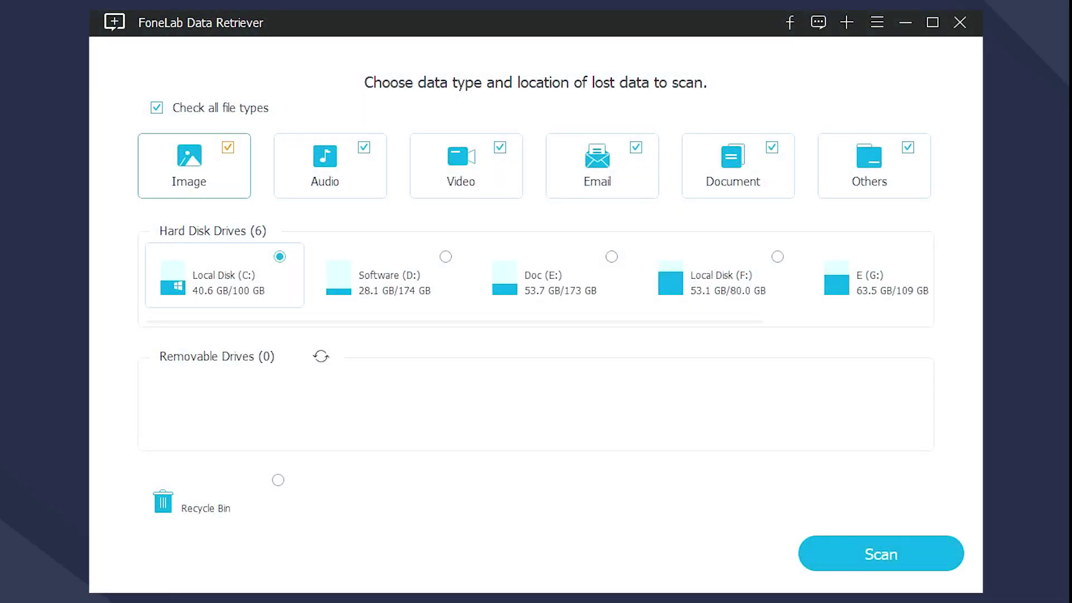
# Scan Local Disk (C:) for Document files only, open the 1164 found, and show Filter.
pyautogui.click(156, 107)
pyautogui.click(772, 148)
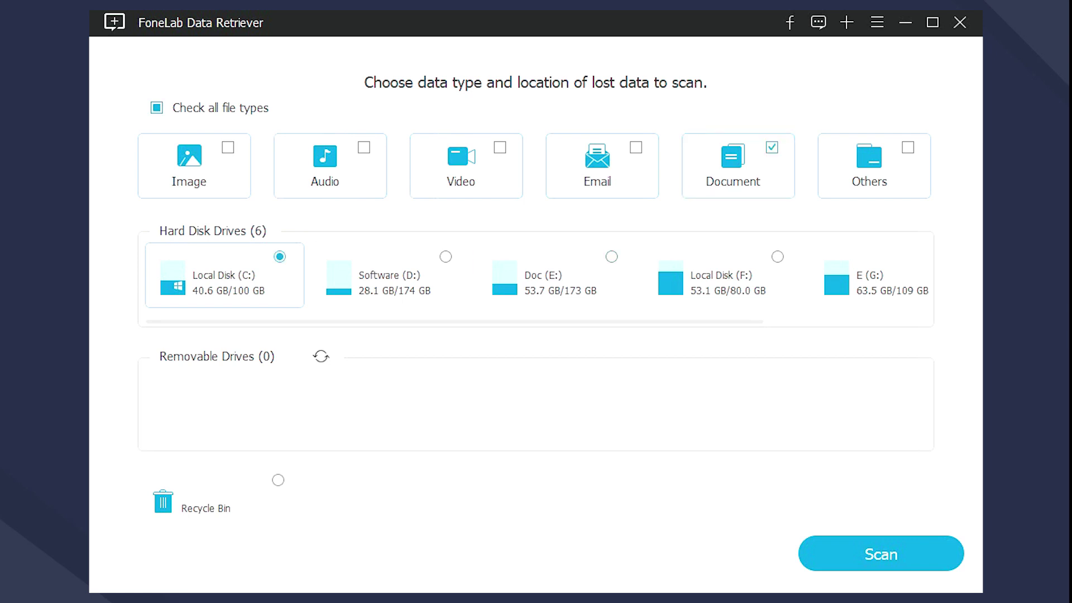
pyautogui.click(881, 554)
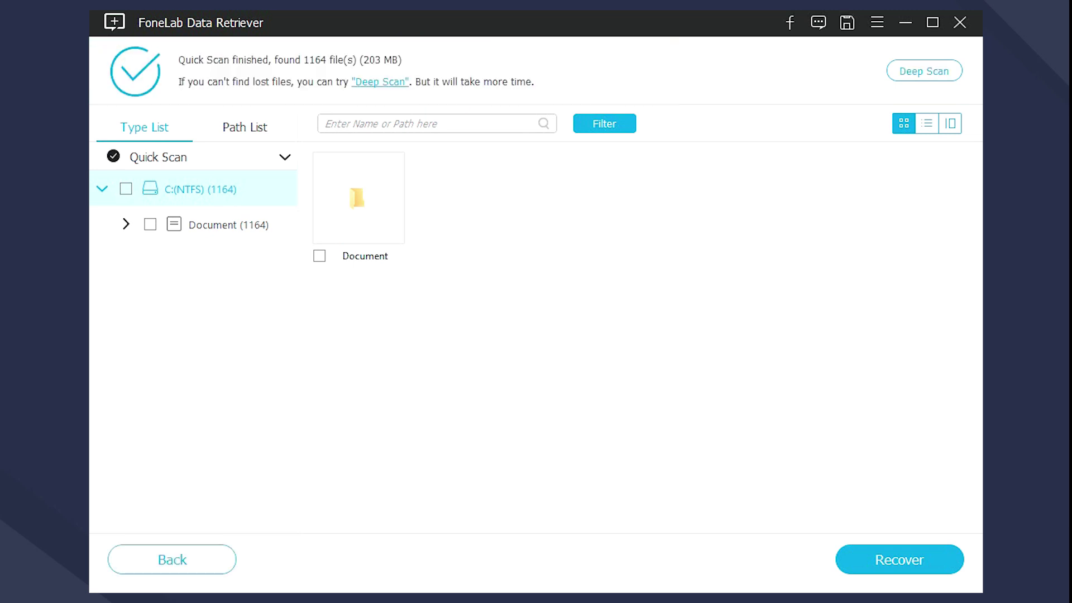
pyautogui.doubleClick(358, 198)
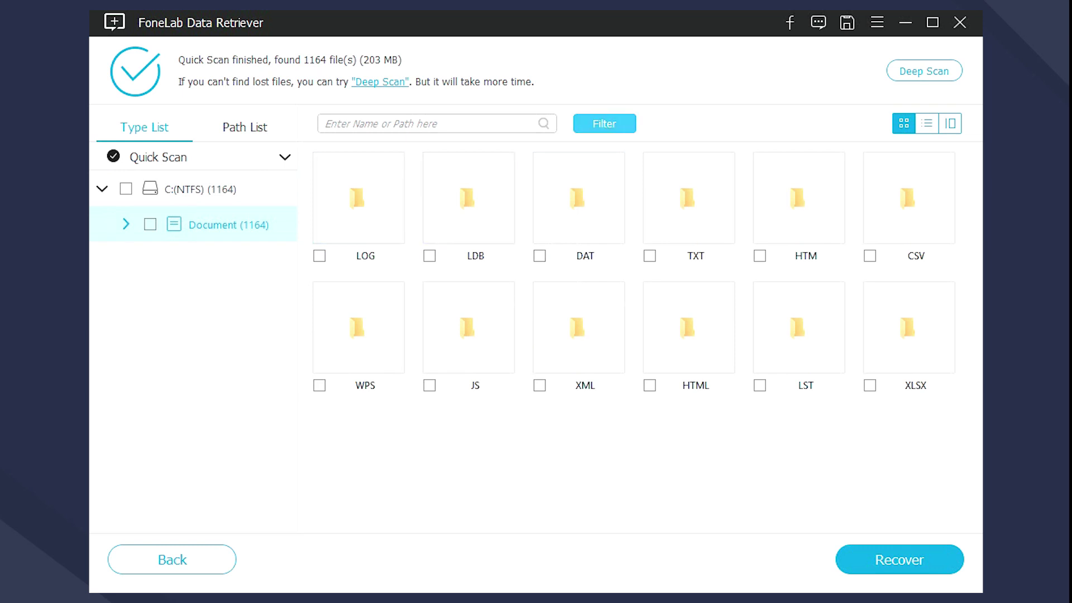
pyautogui.click(604, 123)
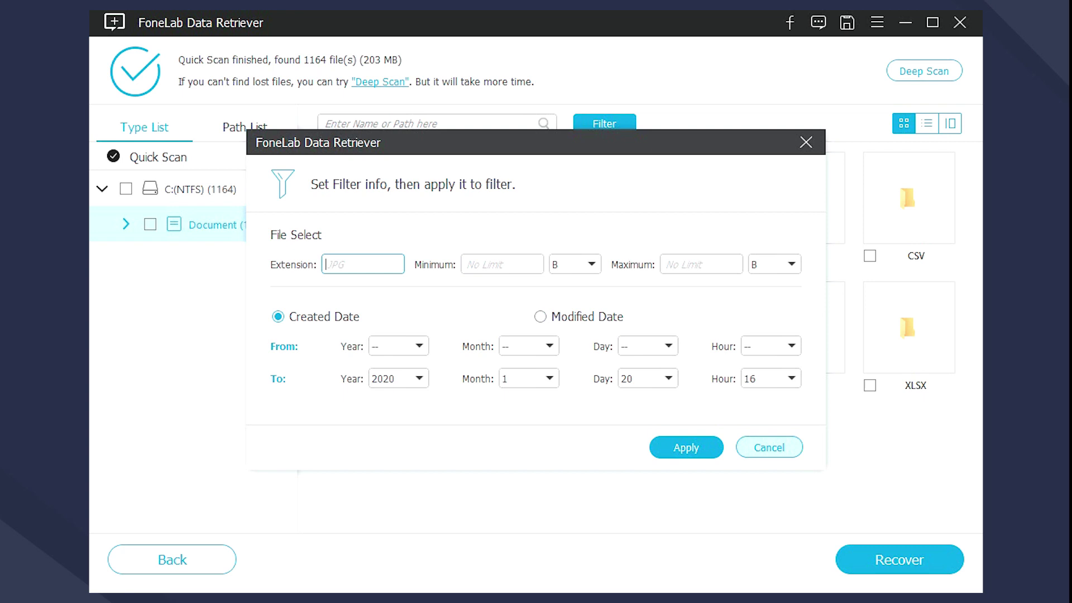
# Dismiss the filter, mark two TXT files (178 KB) and start recovering them.
pyautogui.click(770, 447)
pyautogui.doubleClick(688, 198)
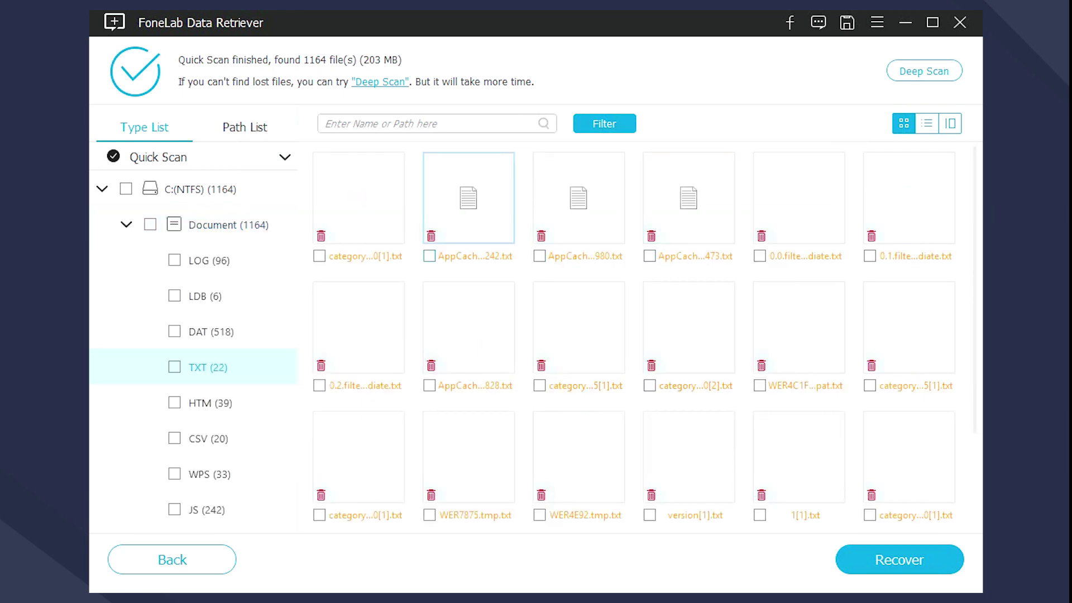
pyautogui.click(430, 256)
pyautogui.click(319, 256)
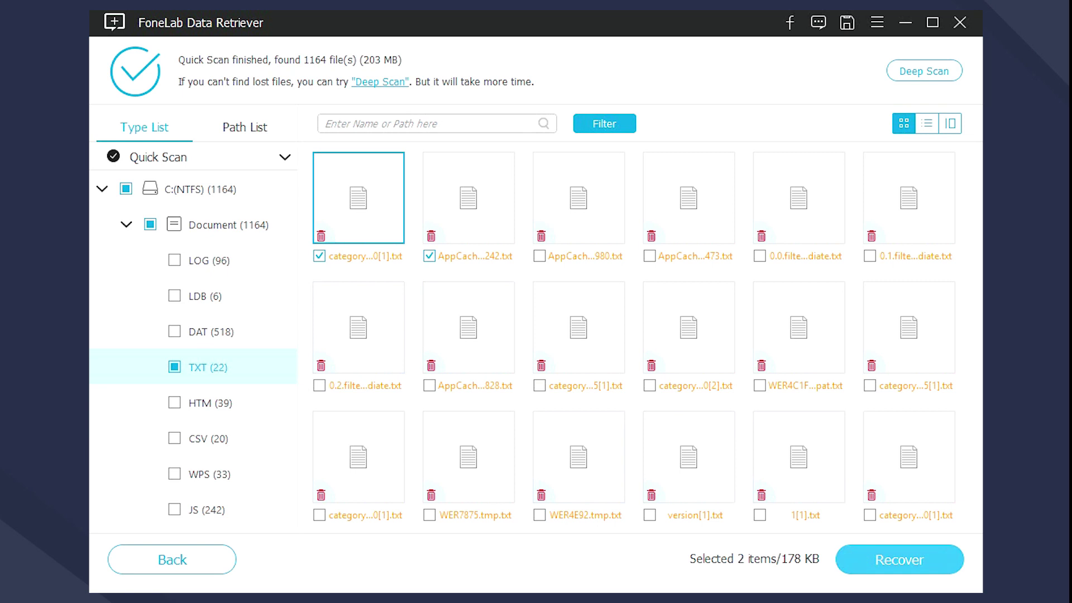
pyautogui.click(899, 560)
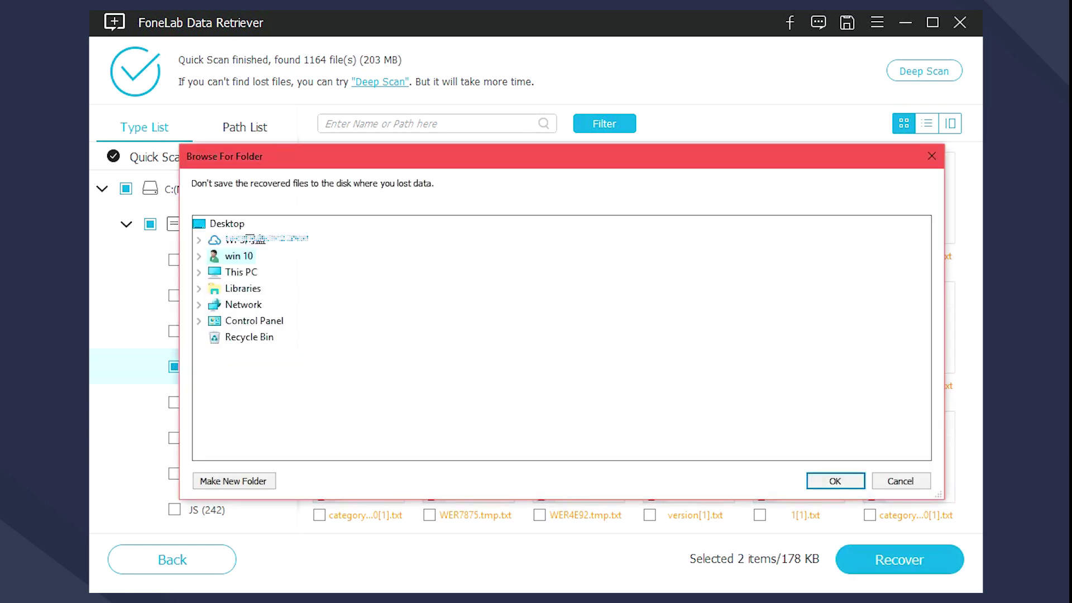